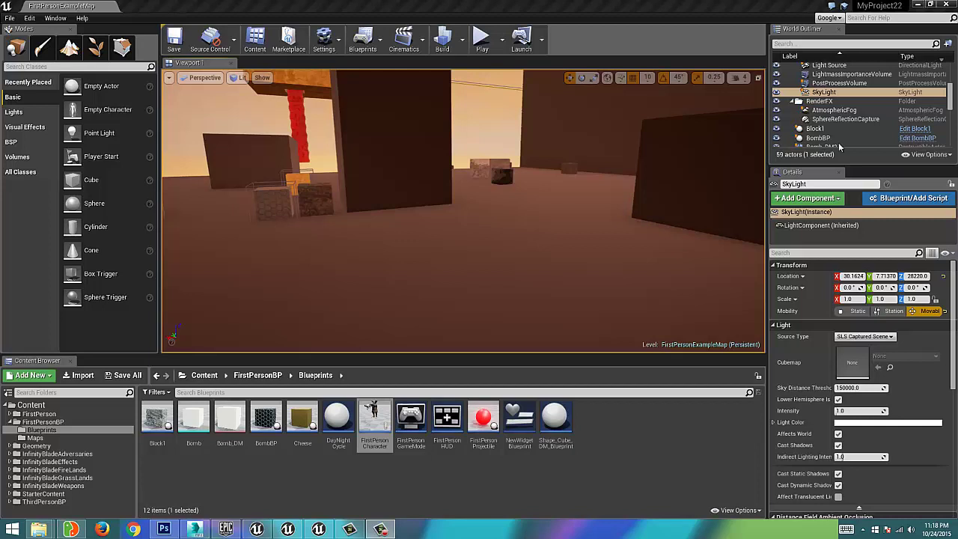
{"action": "left_click", "coordinate": [480, 45]}
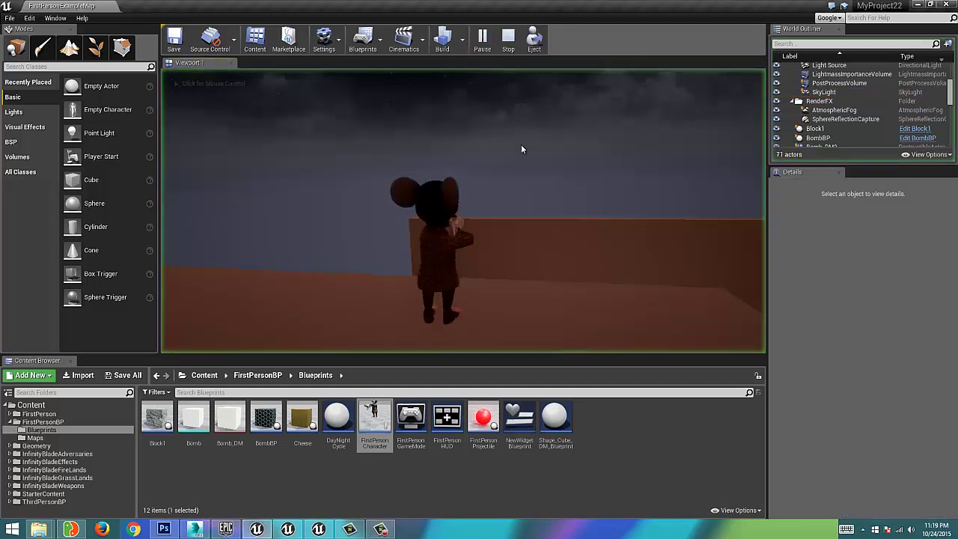
{"action": "key", "text": "Escape"}
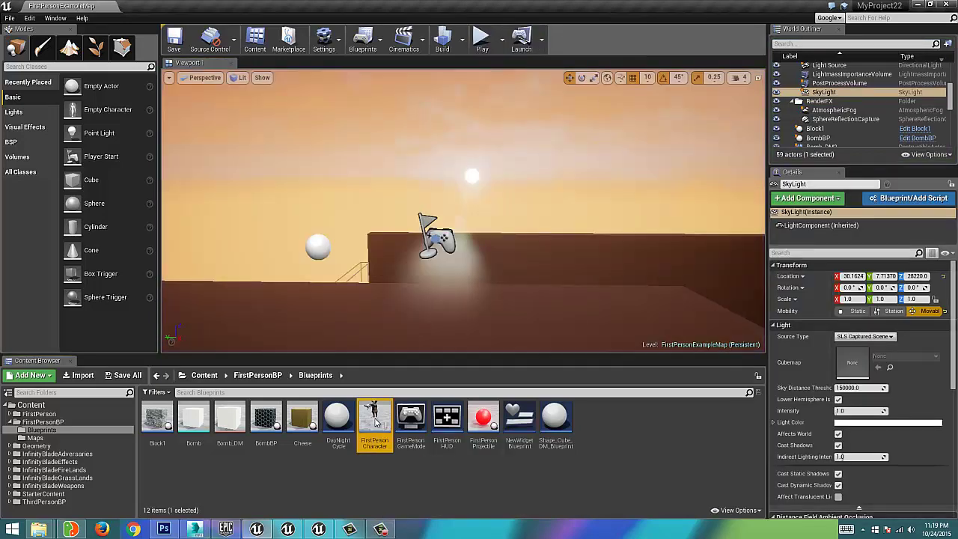
{"action": "double_click", "coordinate": [375, 421]}
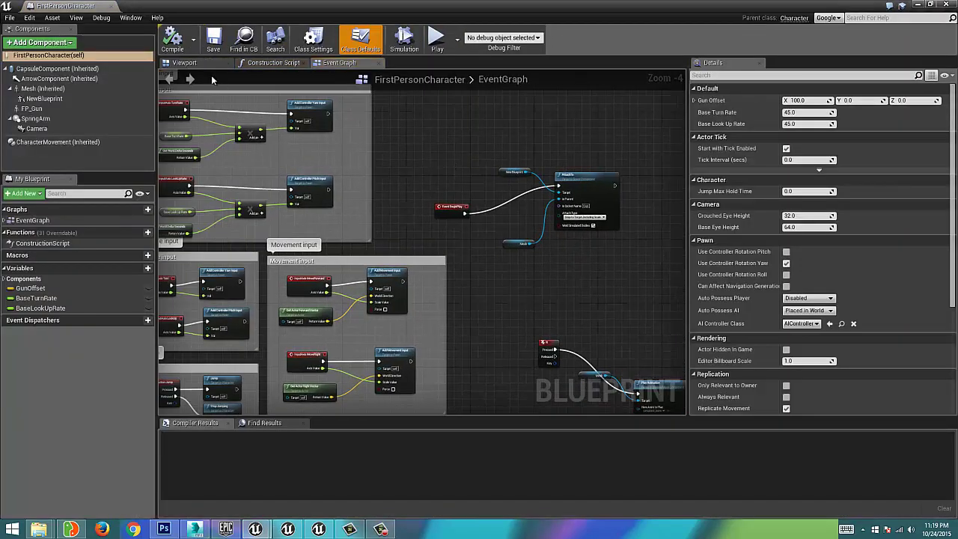
{"action": "left_click", "coordinate": [200, 65]}
{"action": "left_click_drag", "start_coordinate": [280, 227], "coordinate": [241, 222]}
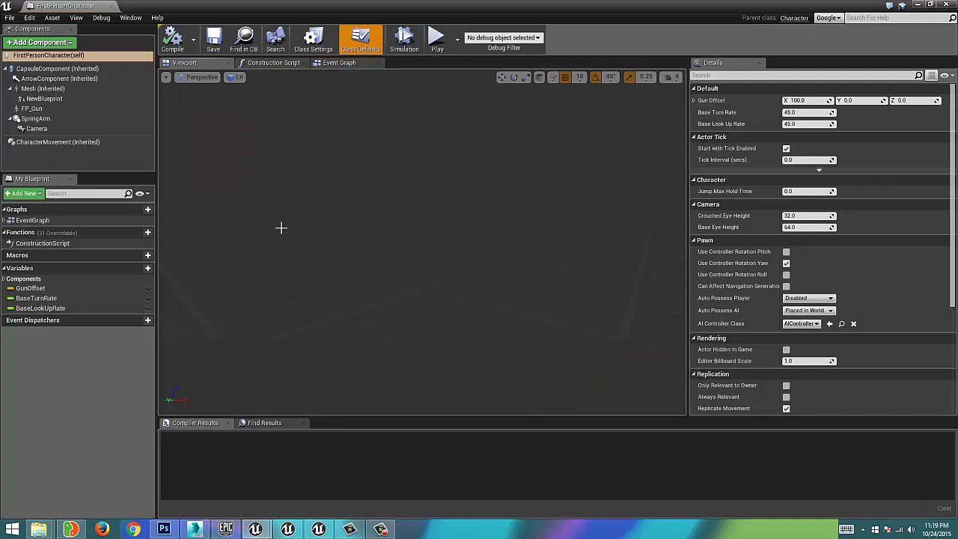
{"action": "scroll", "coordinate": [255, 214], "scroll_direction": "up", "scroll_amount": 2}
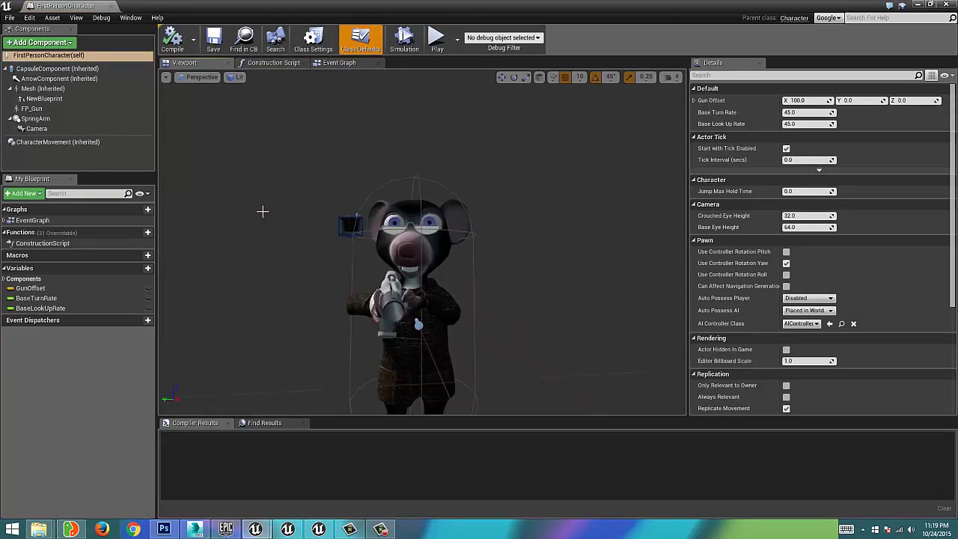
{"action": "scroll", "coordinate": [254, 215], "scroll_direction": "up", "scroll_amount": 2}
{"action": "scroll", "coordinate": [252, 216], "scroll_direction": "up", "scroll_amount": 2}
{"action": "scroll", "coordinate": [251, 215], "scroll_direction": "up", "scroll_amount": 2}
{"action": "scroll", "coordinate": [214, 217], "scroll_direction": "down", "scroll_amount": 3}
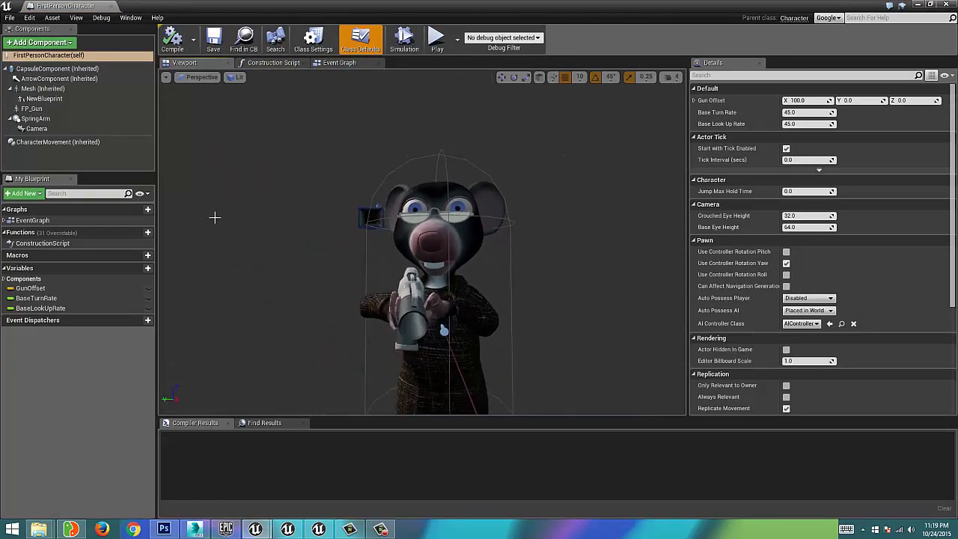
{"action": "mouse_move", "coordinate": [214, 216]}
{"action": "left_mouse_down"}
{"action": "mouse_move", "coordinate": [17, 214]}
{"action": "mouse_move", "coordinate": [256, 230]}
{"action": "left_mouse_up"}
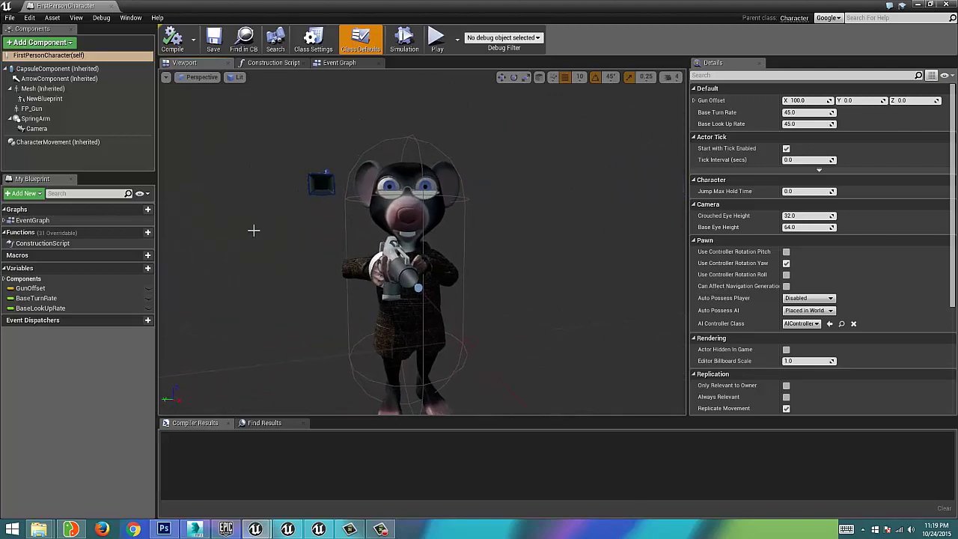
{"action": "left_click_drag", "start_coordinate": [248, 229], "coordinate": [471, 239]}
{"action": "scroll", "coordinate": [479, 240], "scroll_direction": "up", "scroll_amount": 3}
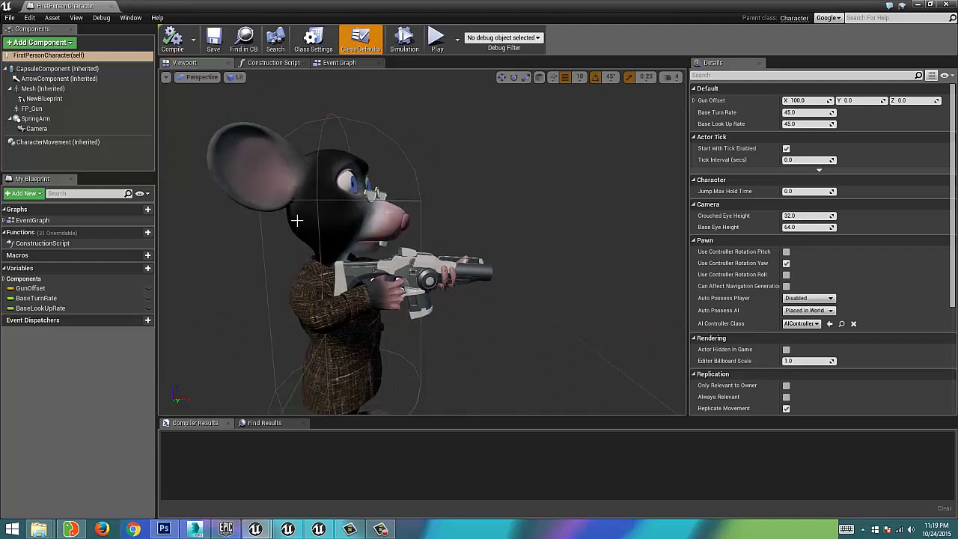
{"action": "scroll", "coordinate": [384, 180], "scroll_direction": "down", "scroll_amount": 3}
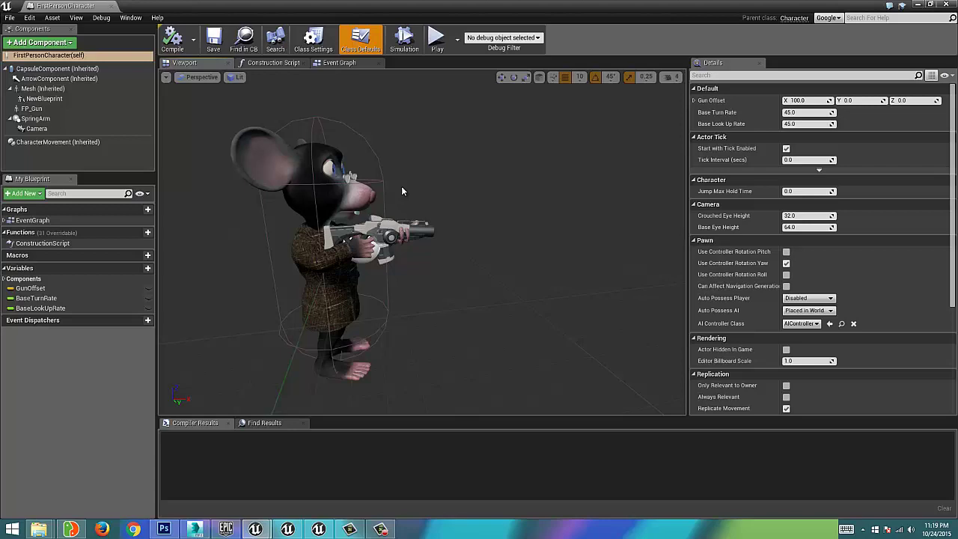
{"action": "left_click_drag", "start_coordinate": [401, 186], "coordinate": [244, 100]}
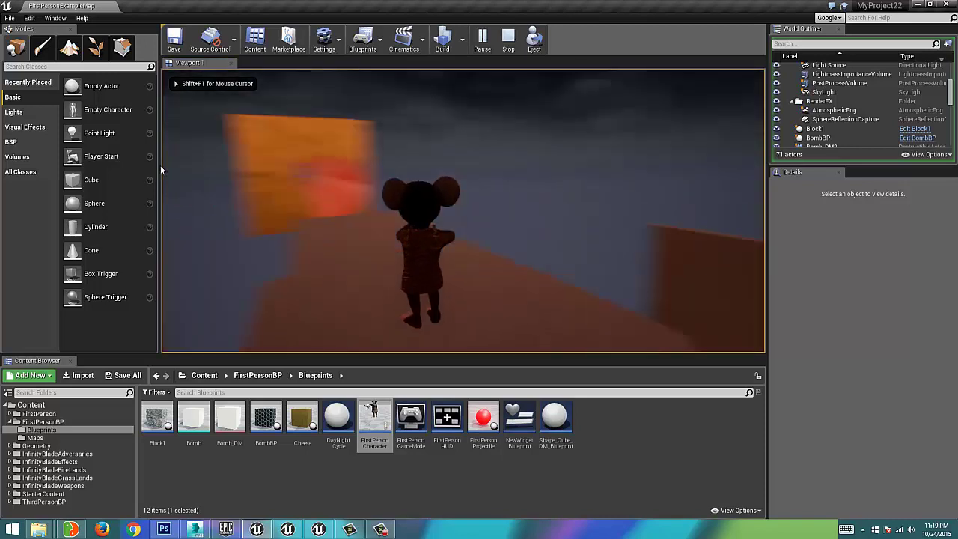
Fire the mouse's gun at the orange pillar and yellow blocks, shattering blocks
{"action": "left_click", "coordinate": [189, 133]}
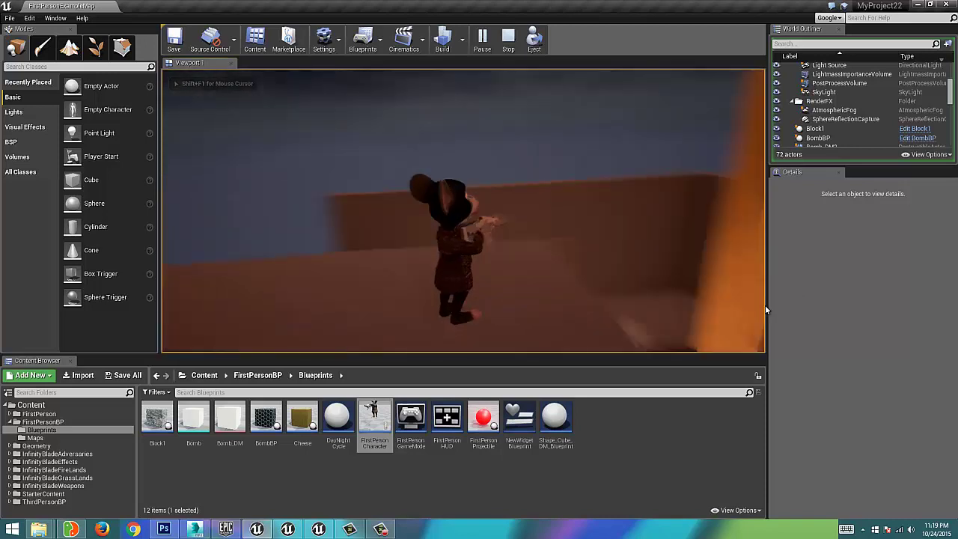
{"action": "left_click", "coordinate": [686, 286]}
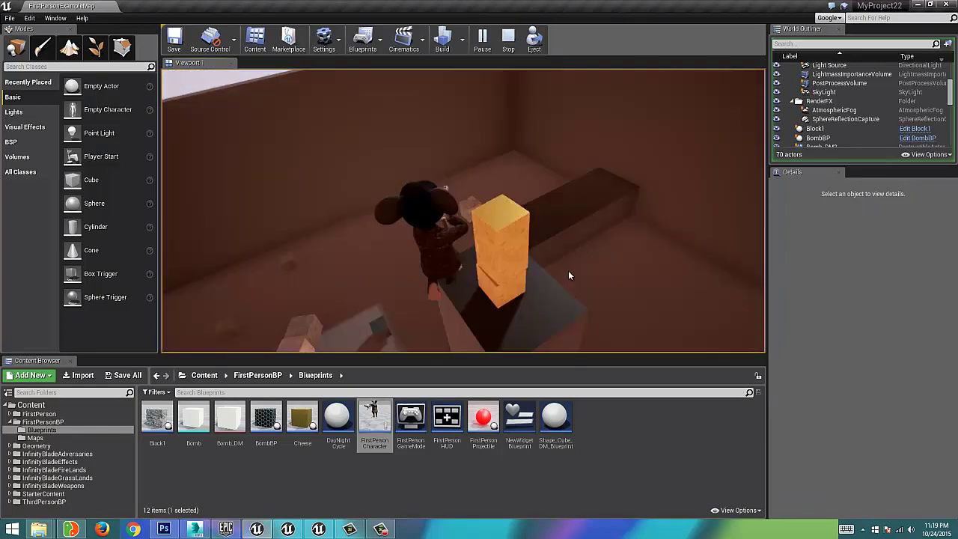
{"action": "left_click", "coordinate": [568, 275]}
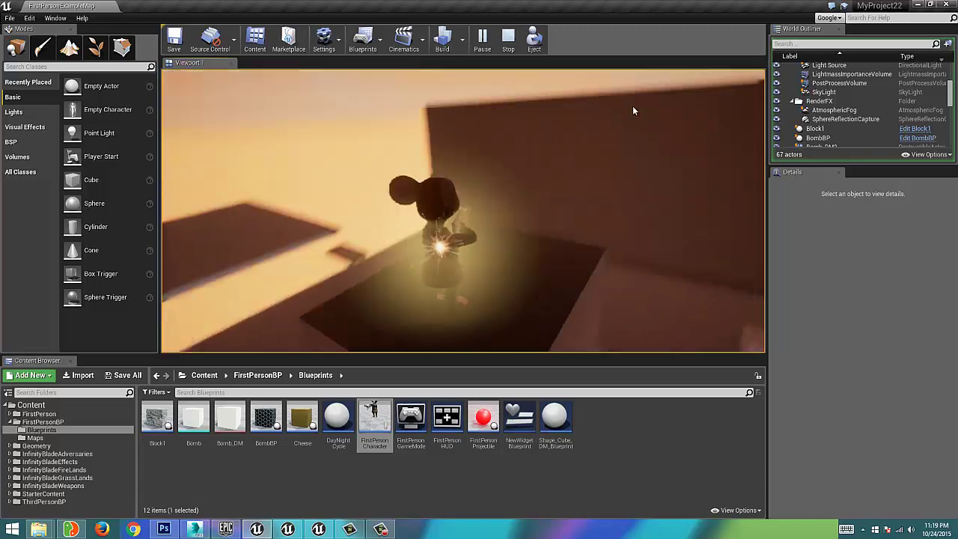
{"action": "left_click", "coordinate": [633, 105]}
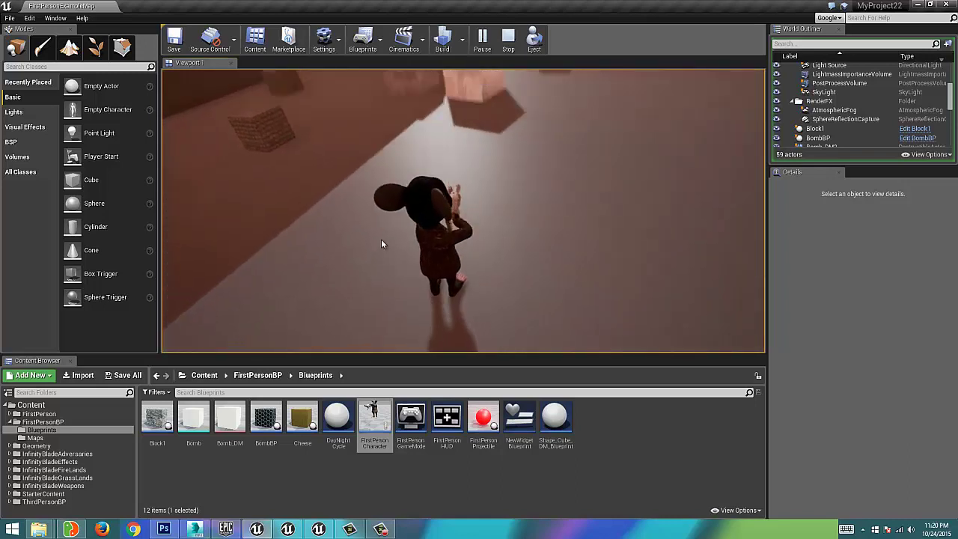
{"action": "left_click", "coordinate": [386, 192]}
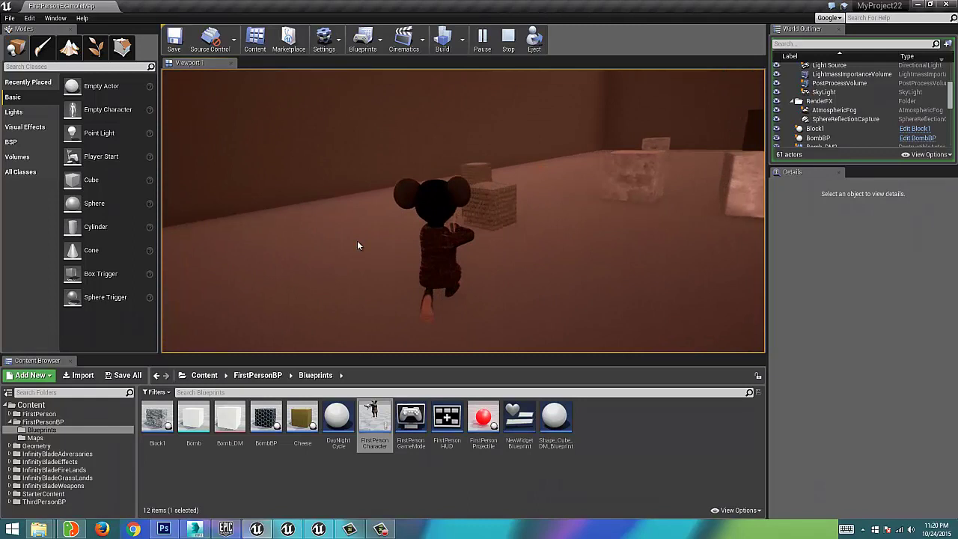
{"action": "left_click", "coordinate": [479, 242]}
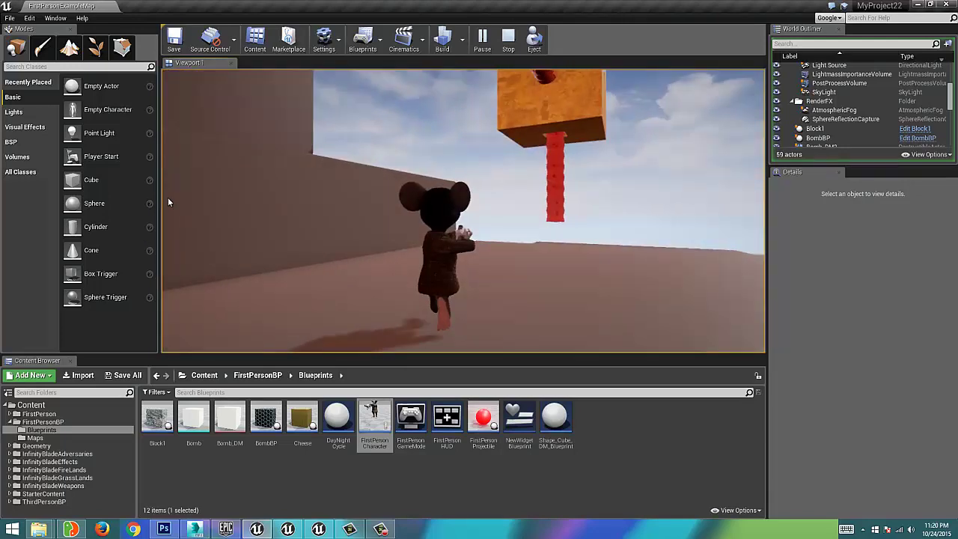
Stop the game, replay the mouse maze level, then stop again
{"action": "key", "text": "Escape"}
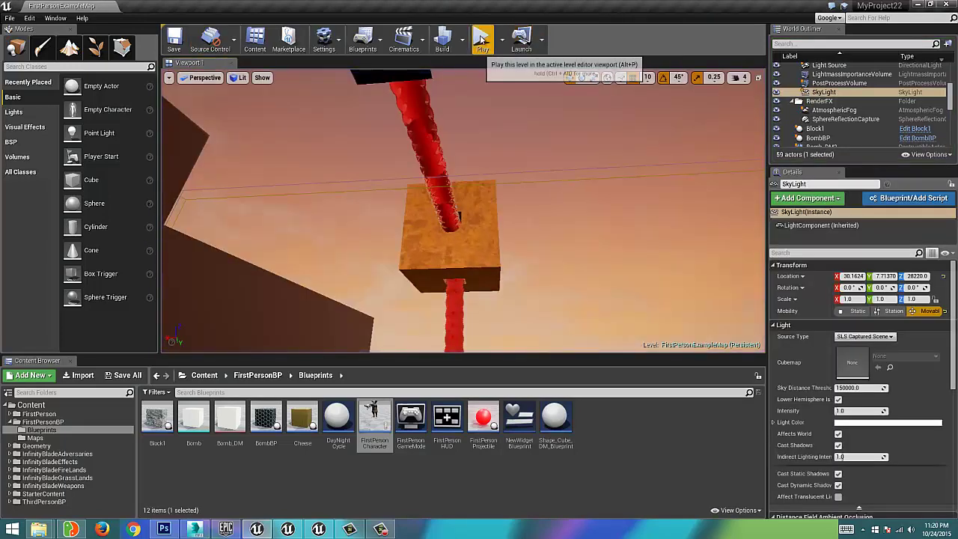
{"action": "left_click", "coordinate": [481, 43]}
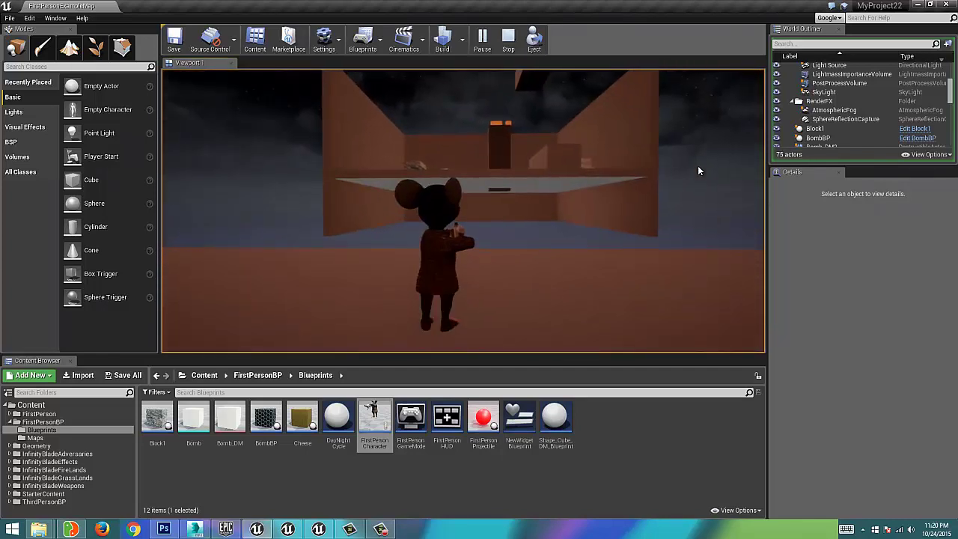
{"action": "key", "text": "Escape"}
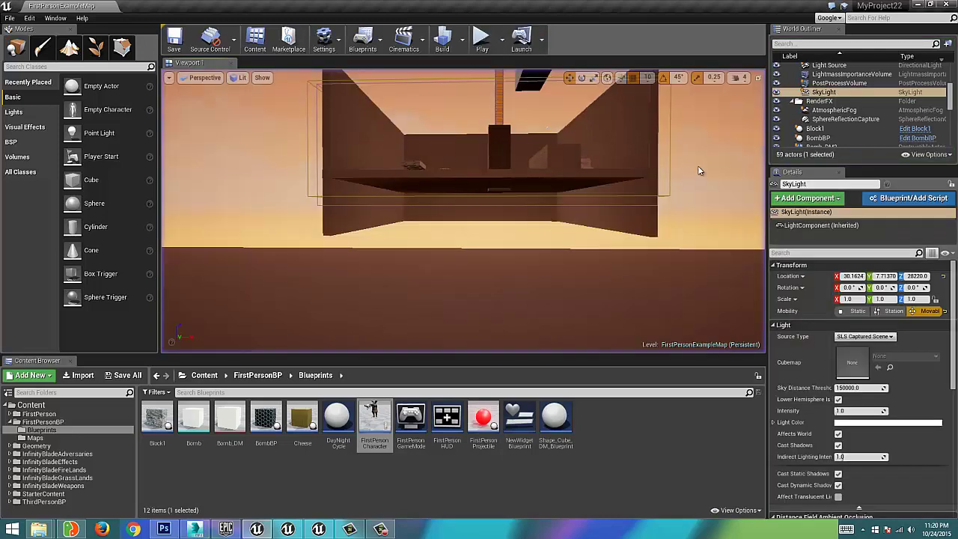
Bring the MyProject19 editor forward maximized and play Level2 as the armored character
{"action": "left_click", "coordinate": [288, 529]}
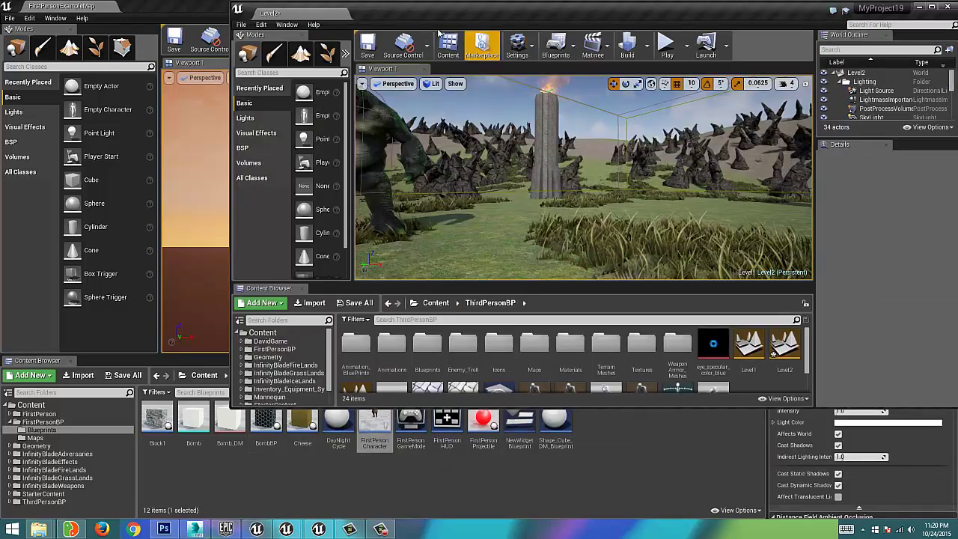
{"action": "left_click_drag", "start_coordinate": [431, 14], "coordinate": [267, 21]}
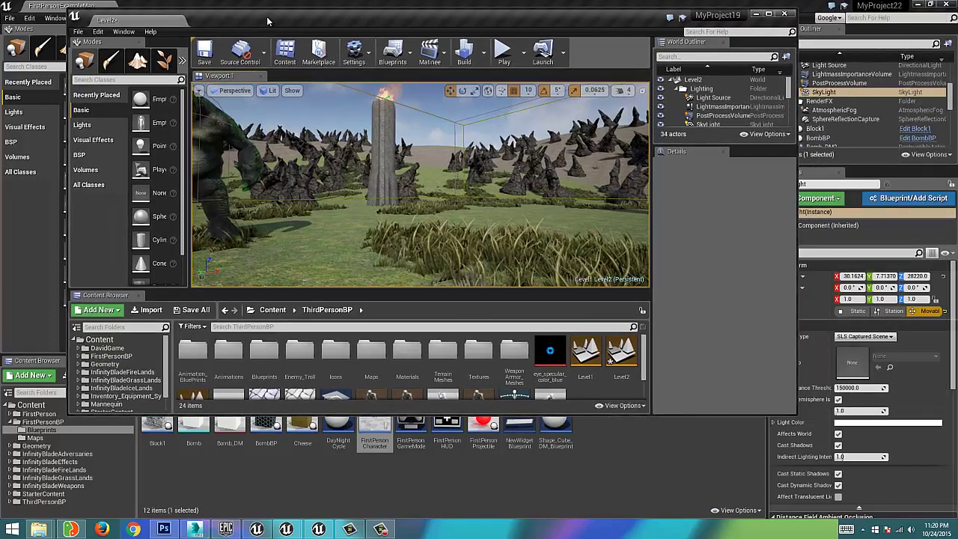
{"action": "left_click", "coordinate": [769, 15]}
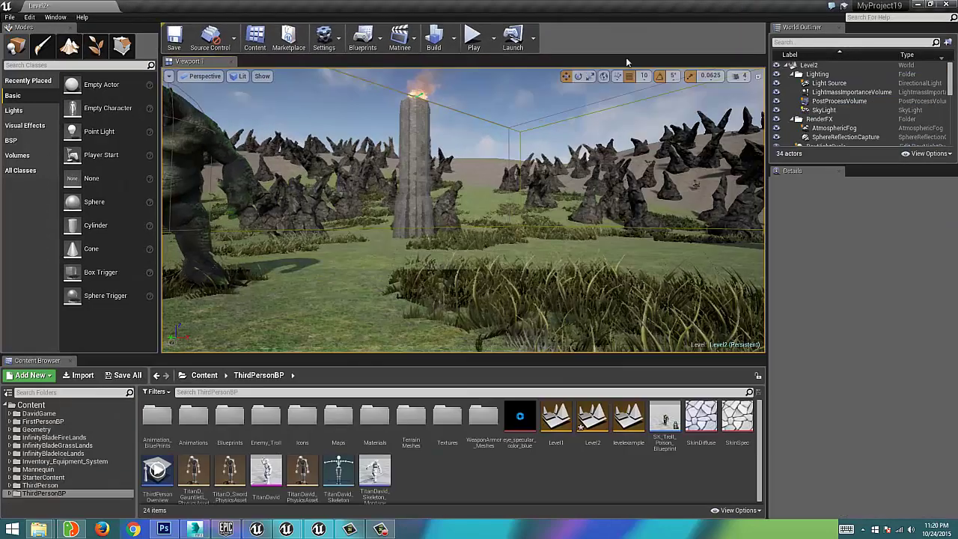
{"action": "left_click", "coordinate": [473, 42]}
{"action": "left_click", "coordinate": [547, 167]}
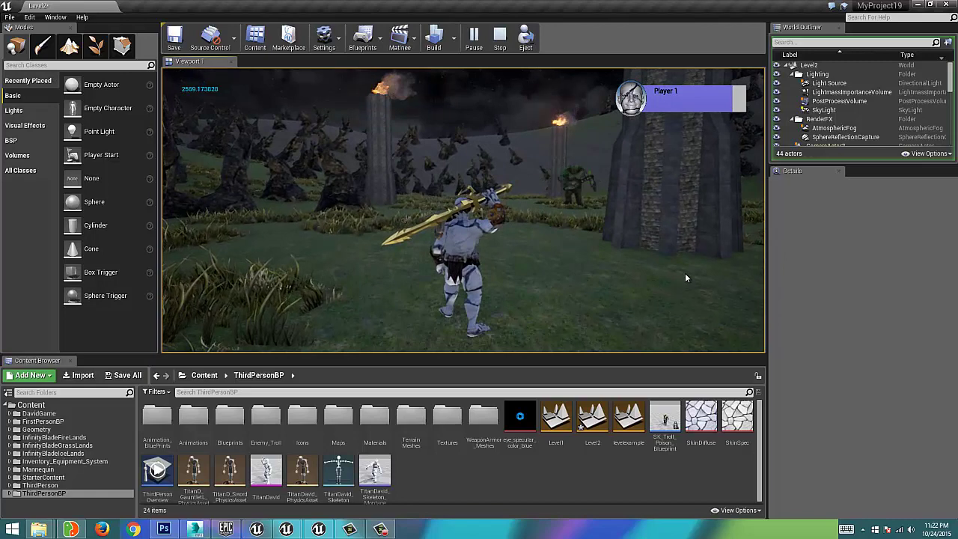
Stop the landscape game, play the David3d head scene, and turn the camera around the talking face
{"action": "key", "text": "Escape"}
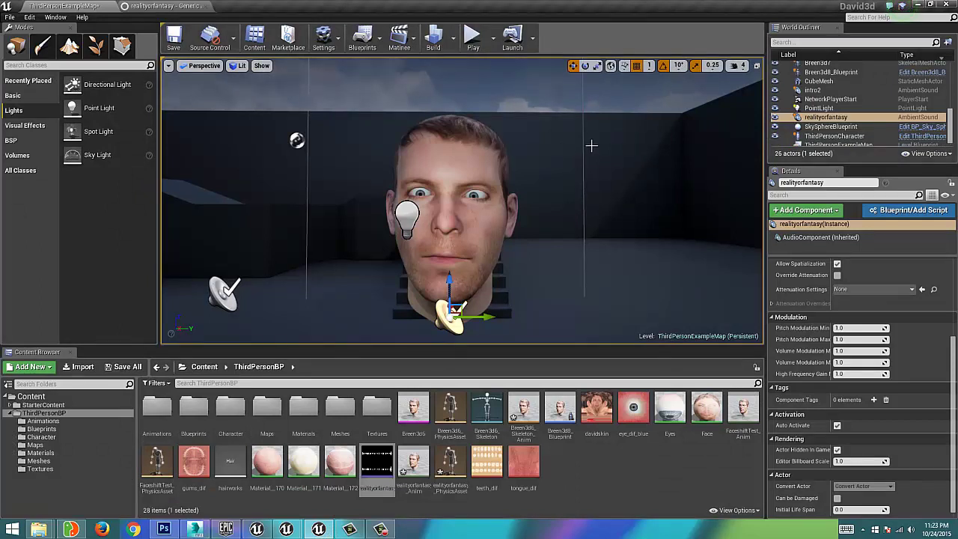
{"action": "left_click", "coordinate": [472, 36]}
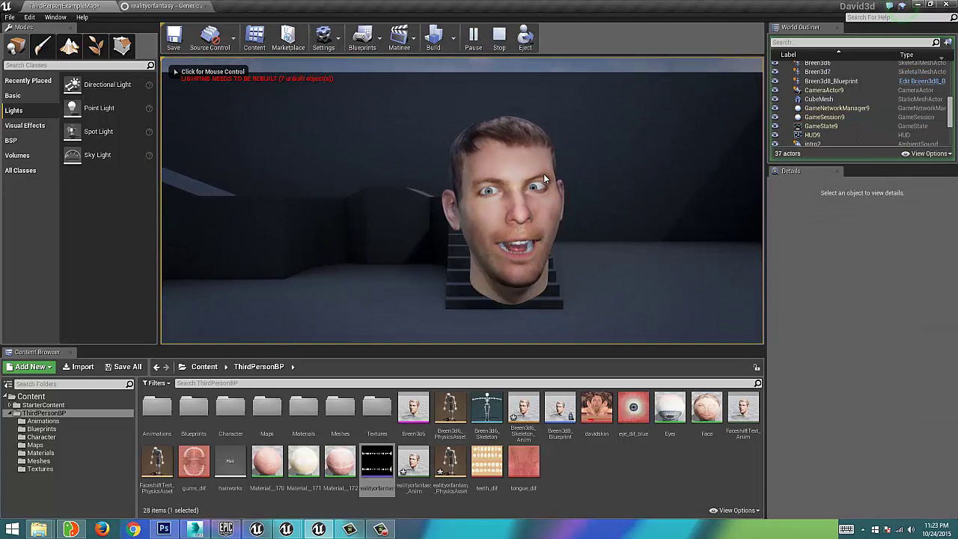
{"action": "left_click", "coordinate": [545, 178]}
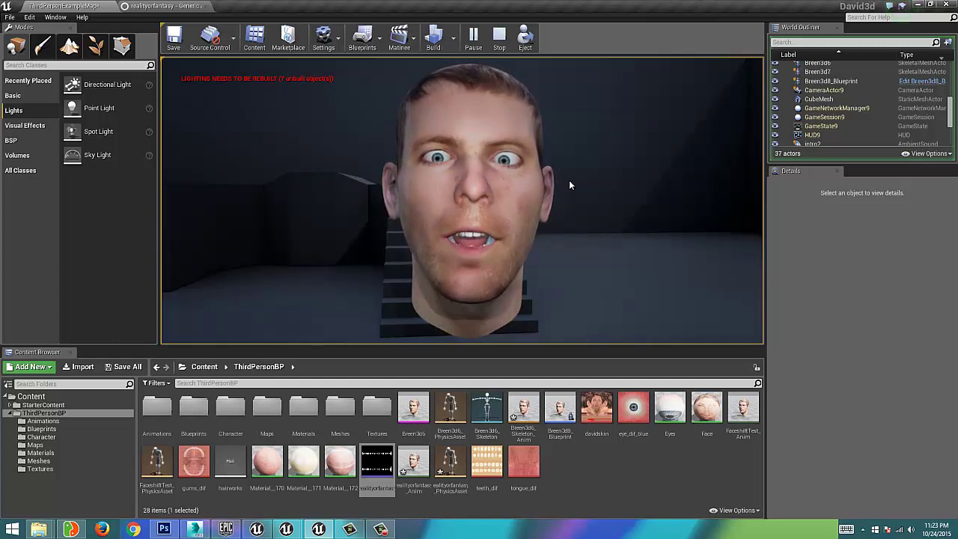
{"action": "left_click_drag", "start_coordinate": [569, 180], "coordinate": [616, 190]}
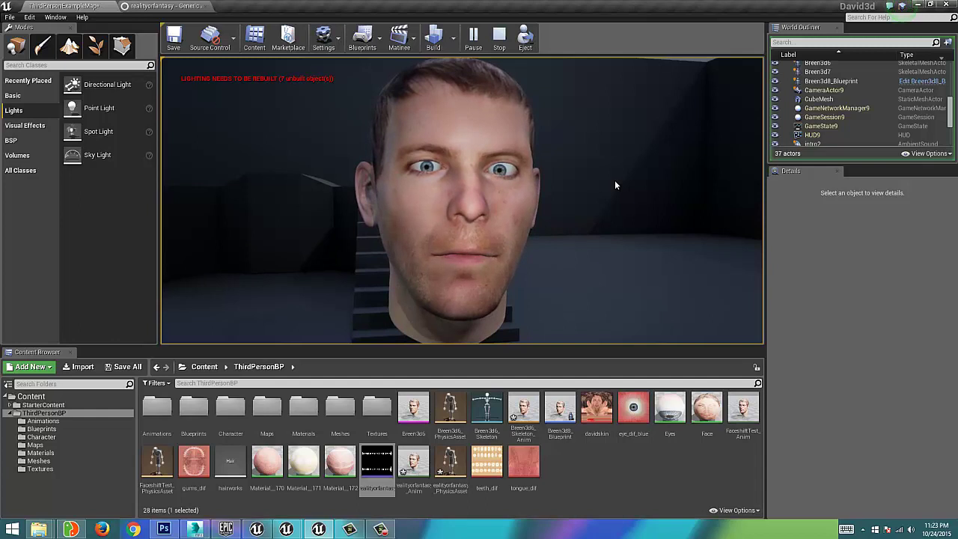
{"action": "key", "text": "Escape"}
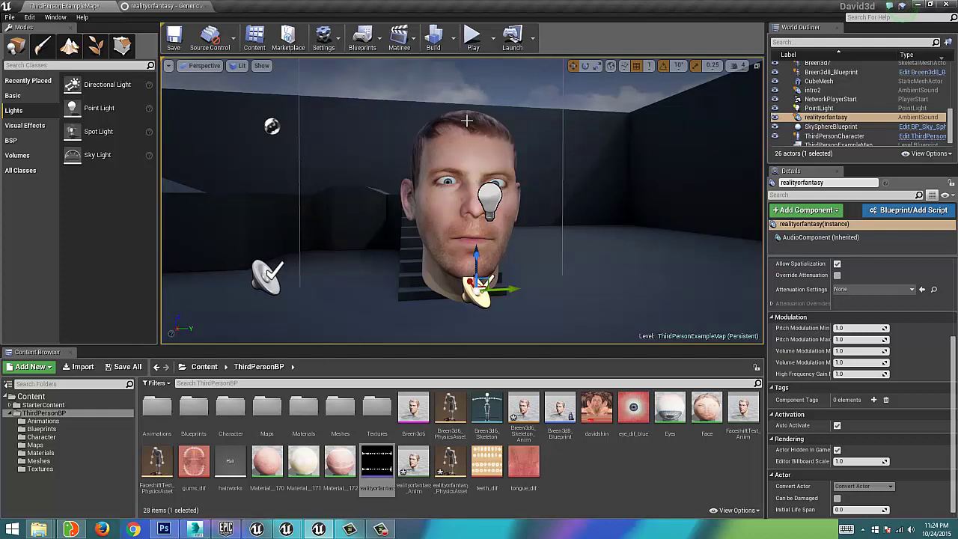
Orbit the editor camera around the scanned head for a close side view
{"action": "right_click_drag", "start_coordinate": [485, 124], "coordinate": [506, 128]}
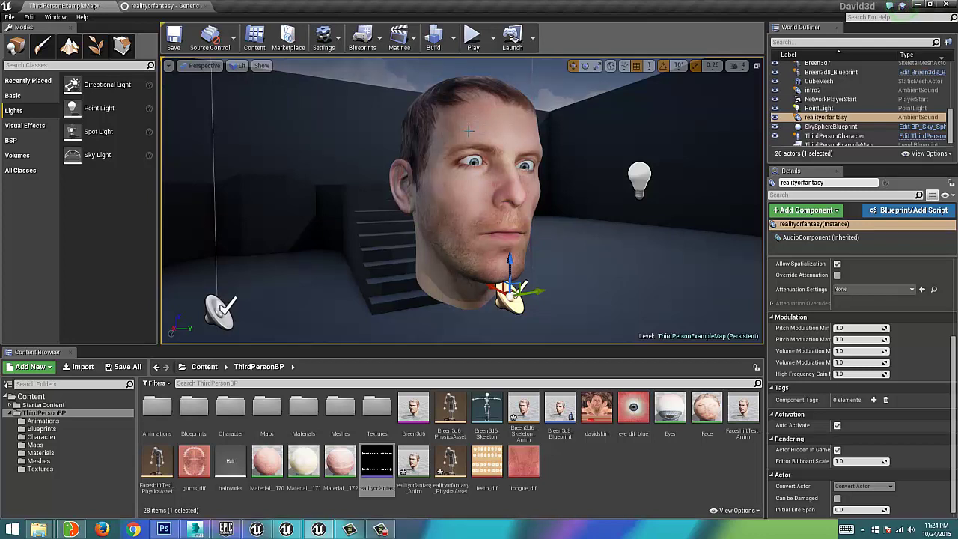
{"action": "mouse_move", "coordinate": [487, 143]}
{"action": "left_mouse_down"}
{"action": "mouse_move", "coordinate": [500, 142]}
{"action": "mouse_move", "coordinate": [354, 137]}
{"action": "mouse_move", "coordinate": [486, 147]}
{"action": "left_mouse_up"}
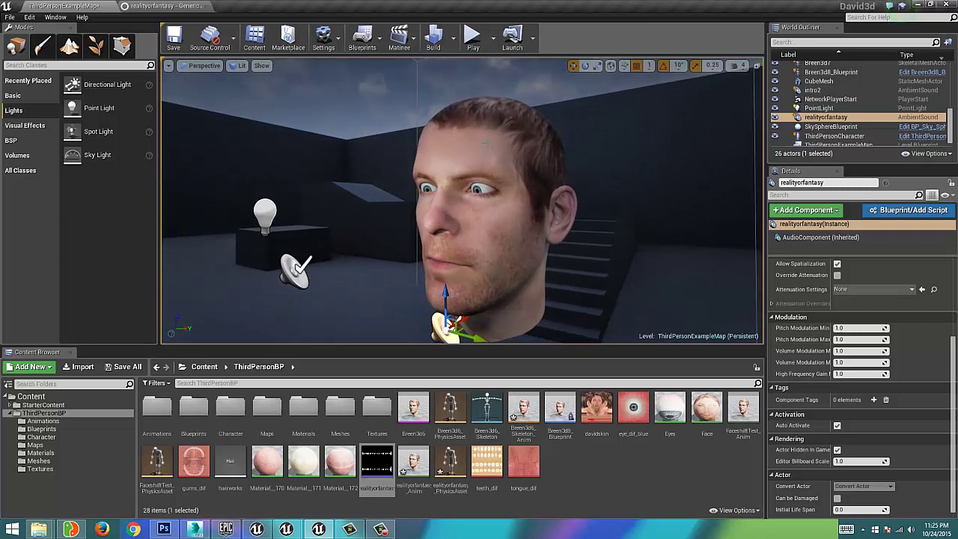
{"action": "left_click_drag", "start_coordinate": [544, 135], "coordinate": [544, 136]}
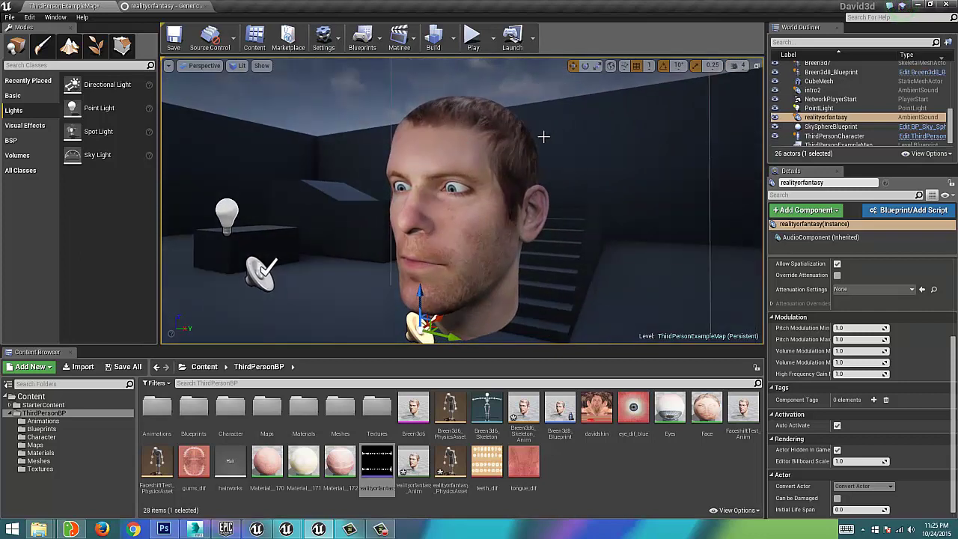
{"action": "mouse_move", "coordinate": [210, 39]}
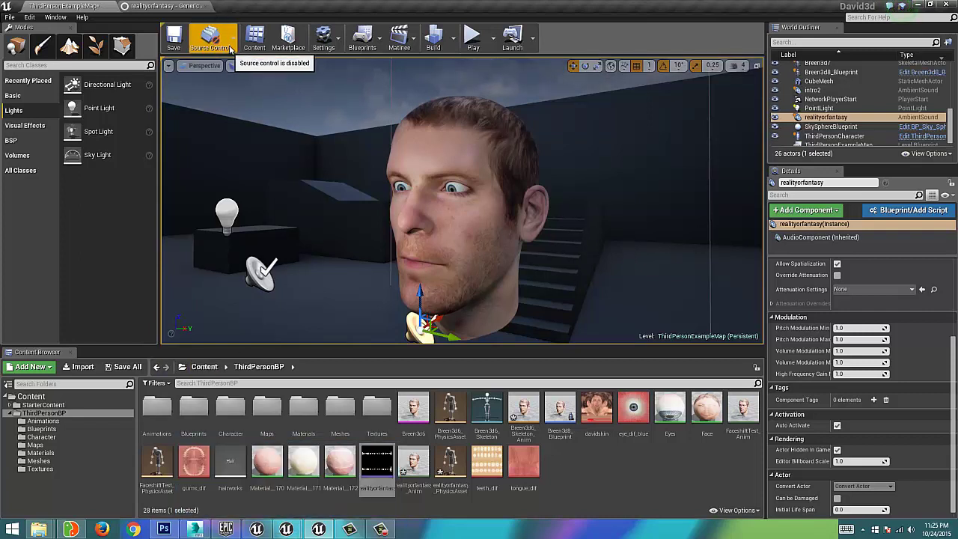
{"action": "left_click", "coordinate": [213, 47]}
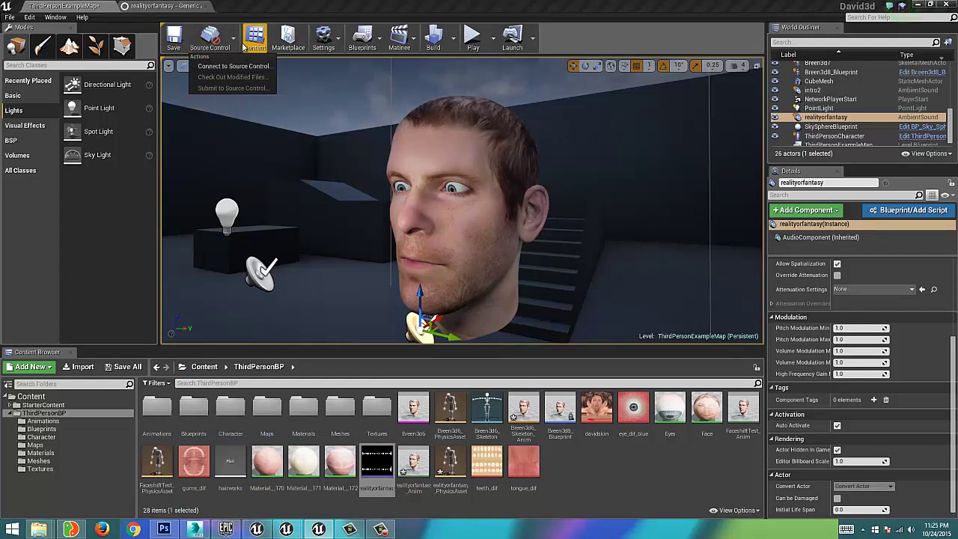